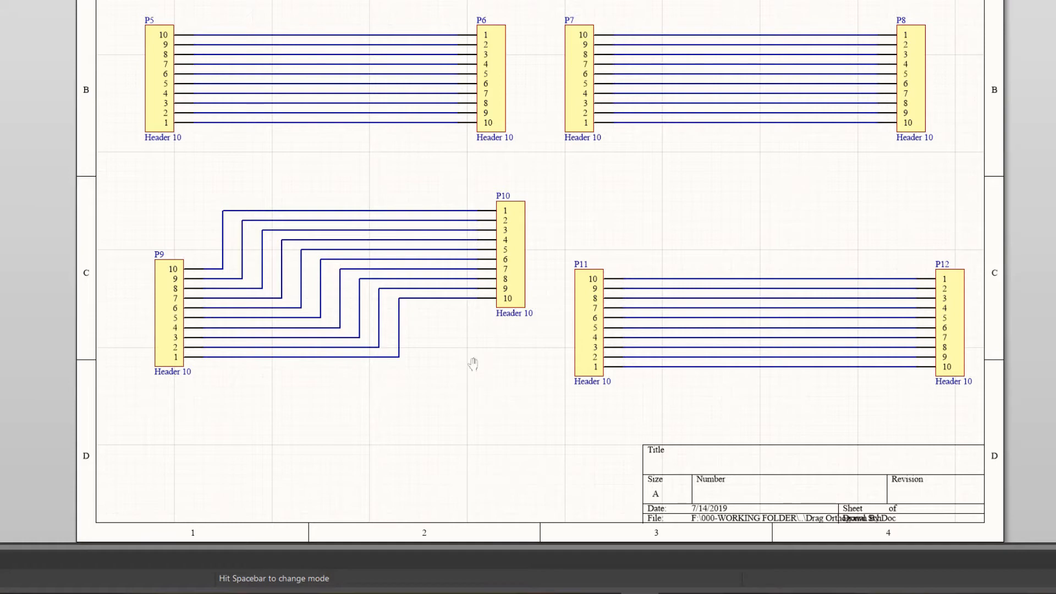
Step: Turn off the Drag Orthogonal option in the general schematic preferences and apply the change
right_click(473, 364)
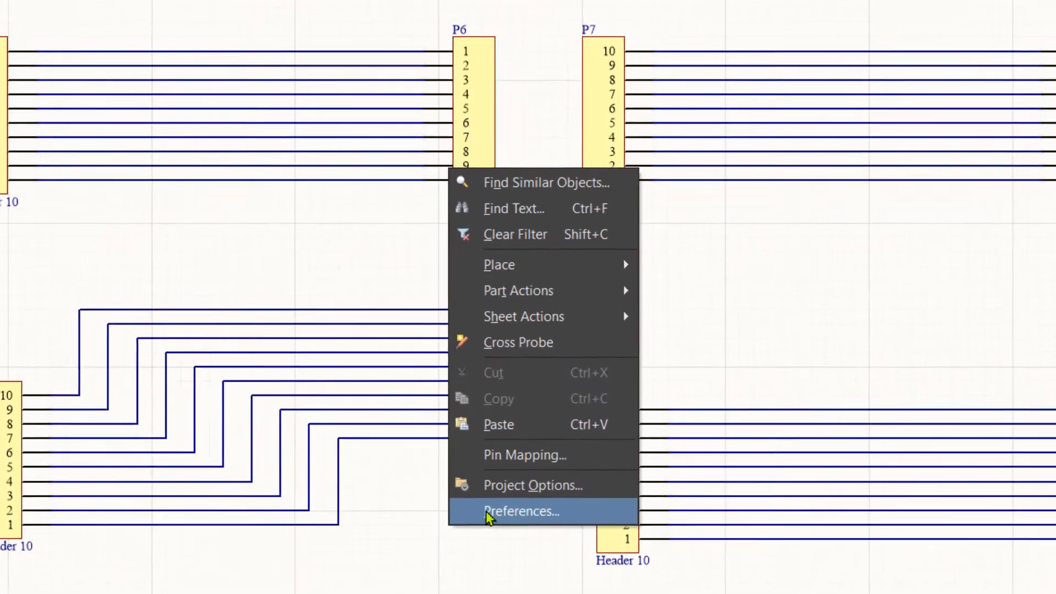
left_click(488, 526)
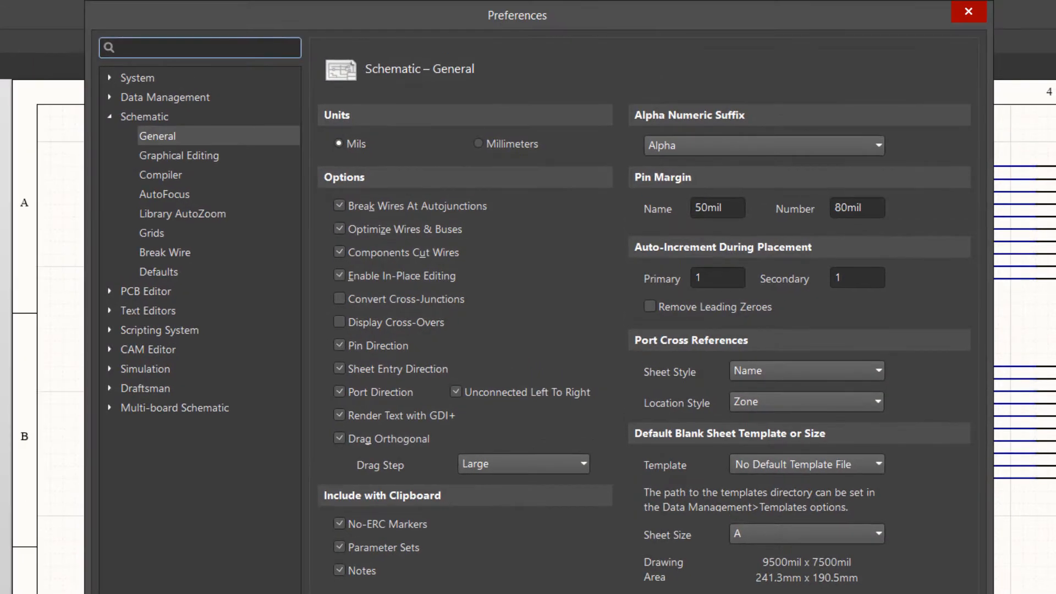
left_click(157, 116)
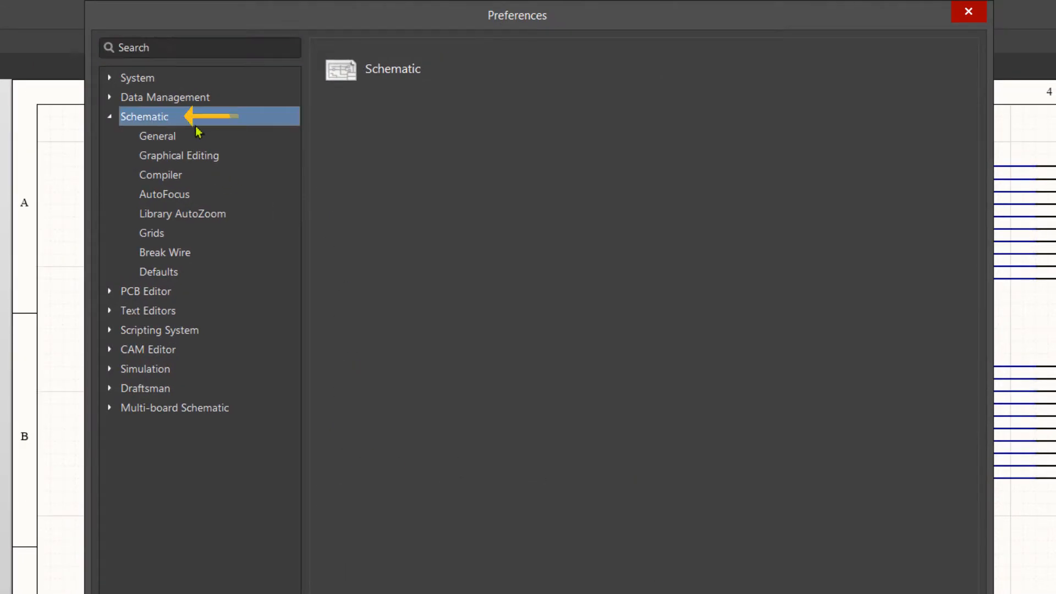
left_click(176, 138)
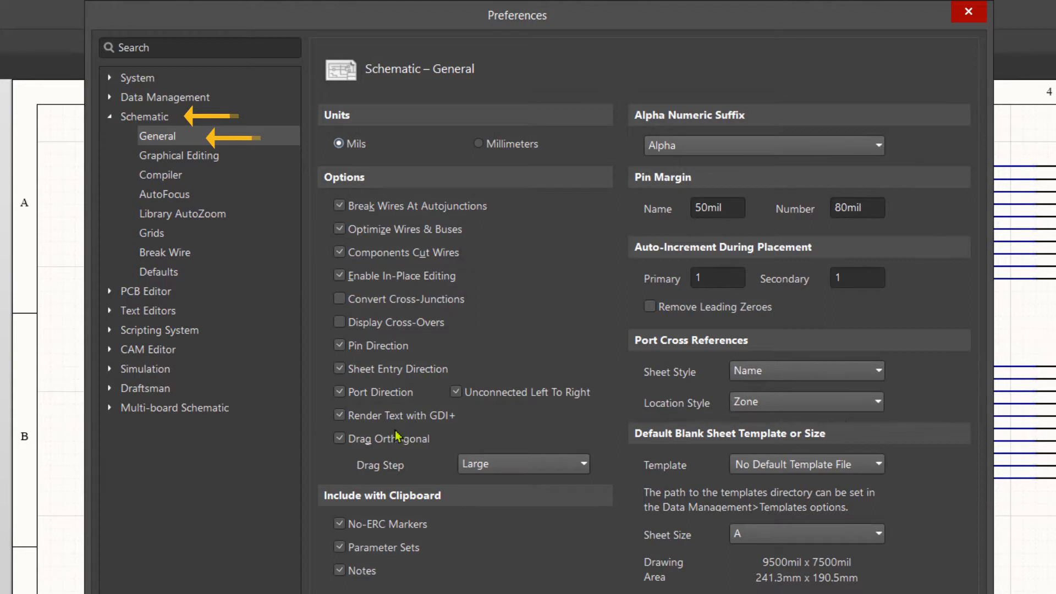
left_click(367, 444)
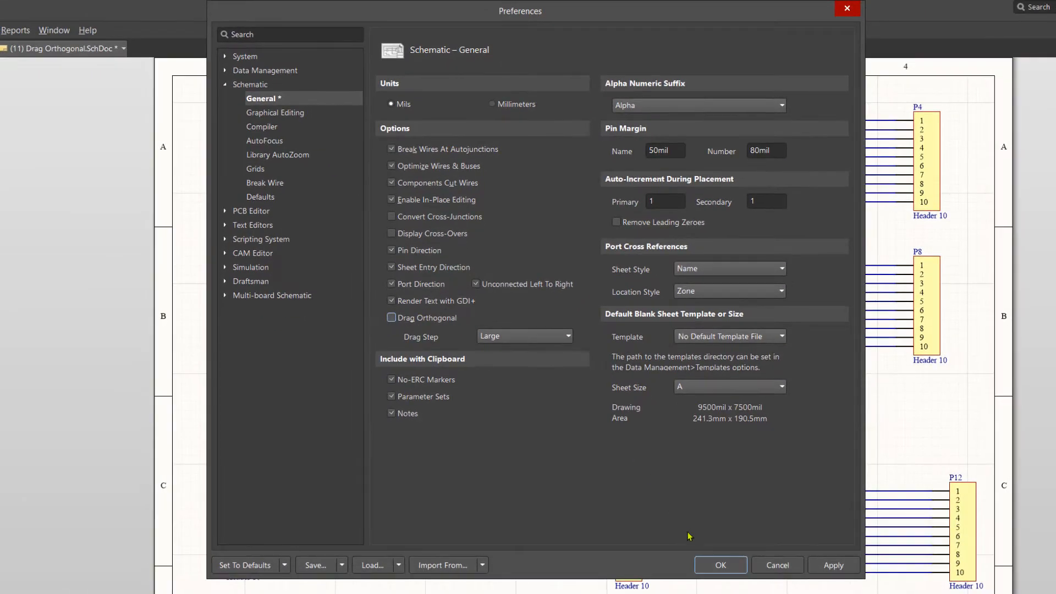
left_click(717, 571)
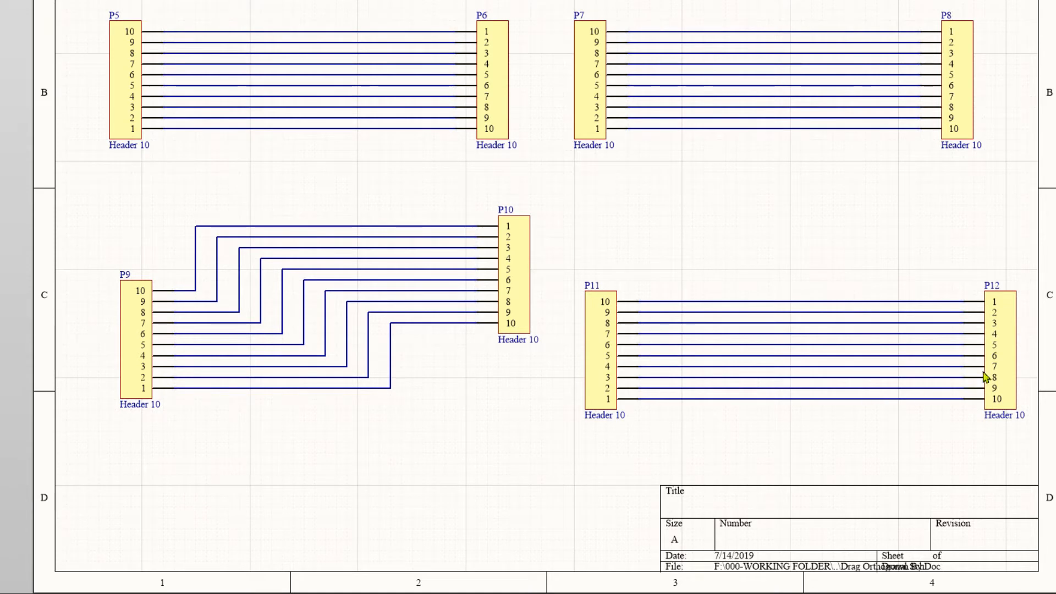
Step: Drag header P12 upward and closer to P11 with its wires attached, so that they run at an angle
left_click_drag(1008, 364, 949, 279)
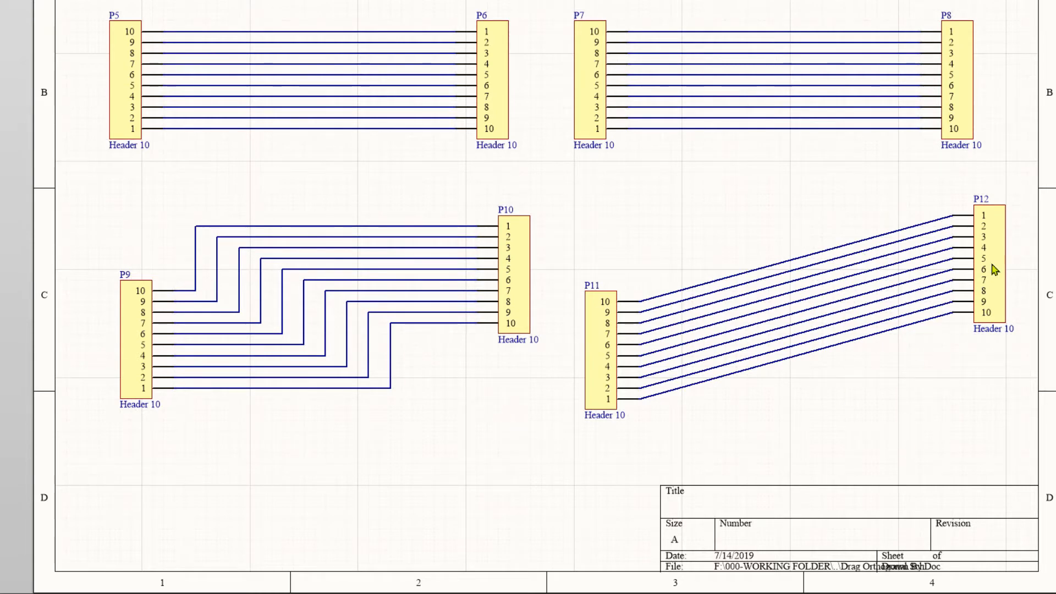
left_click_drag(994, 269, 891, 305)
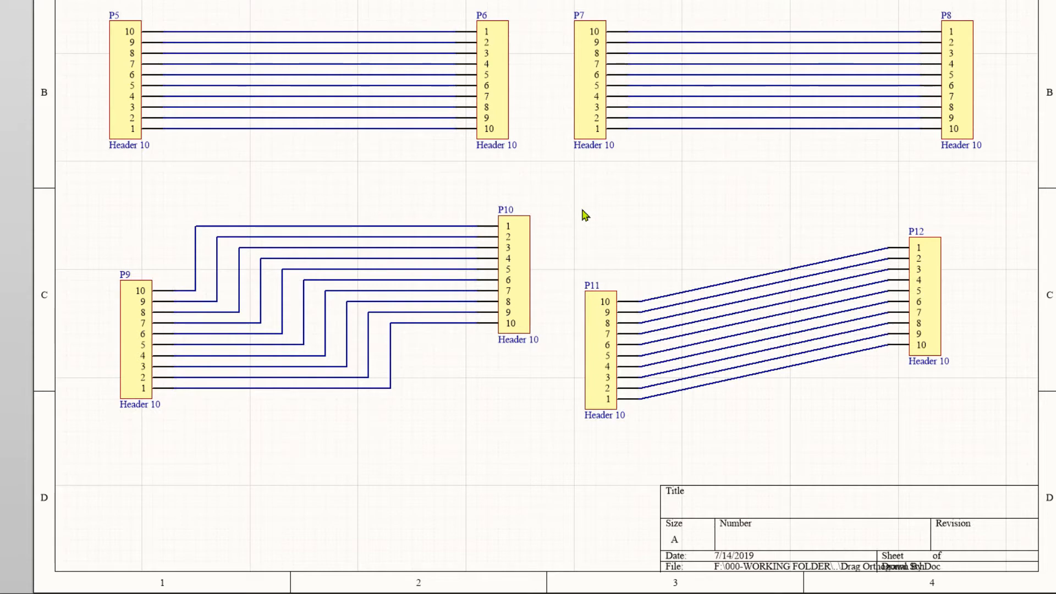
Step: Enable Drag Orthogonal with the Large drag step in the schematic preferences, and drag header P2 down and away from P1
right_click(580, 201)
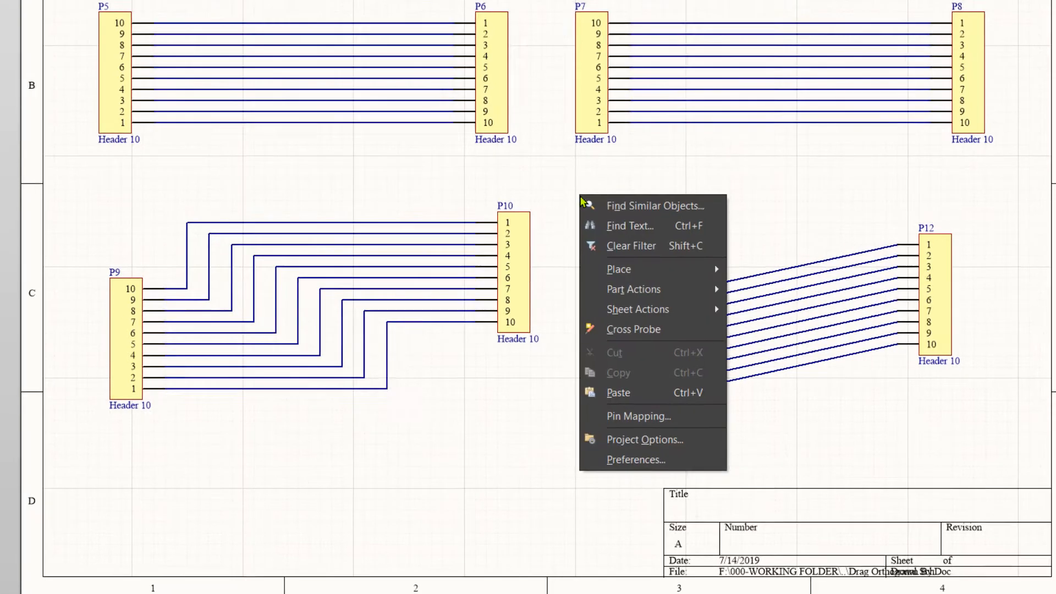
left_click(708, 521)
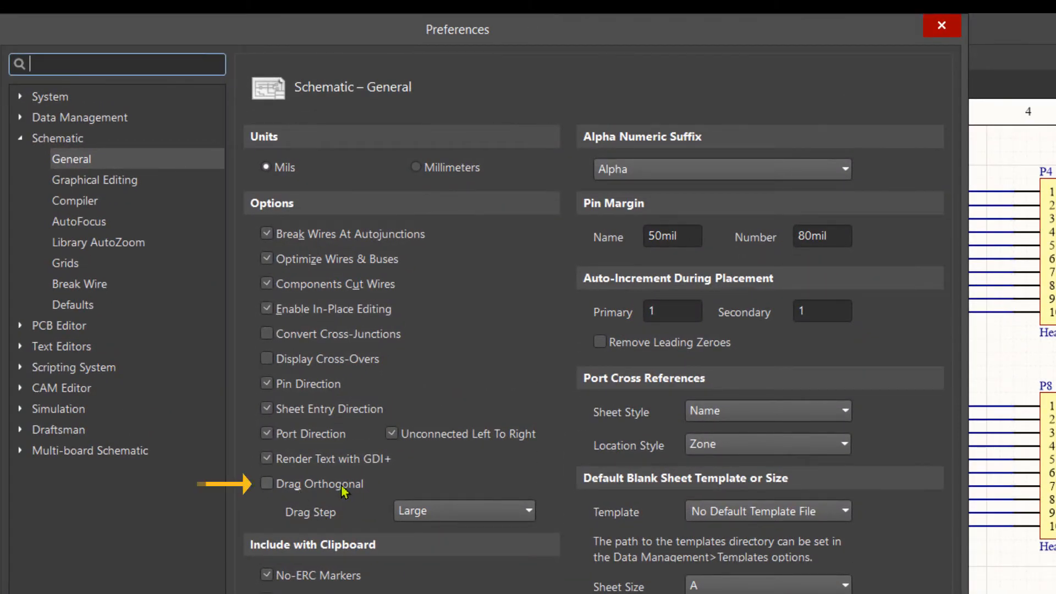
left_click(342, 488)
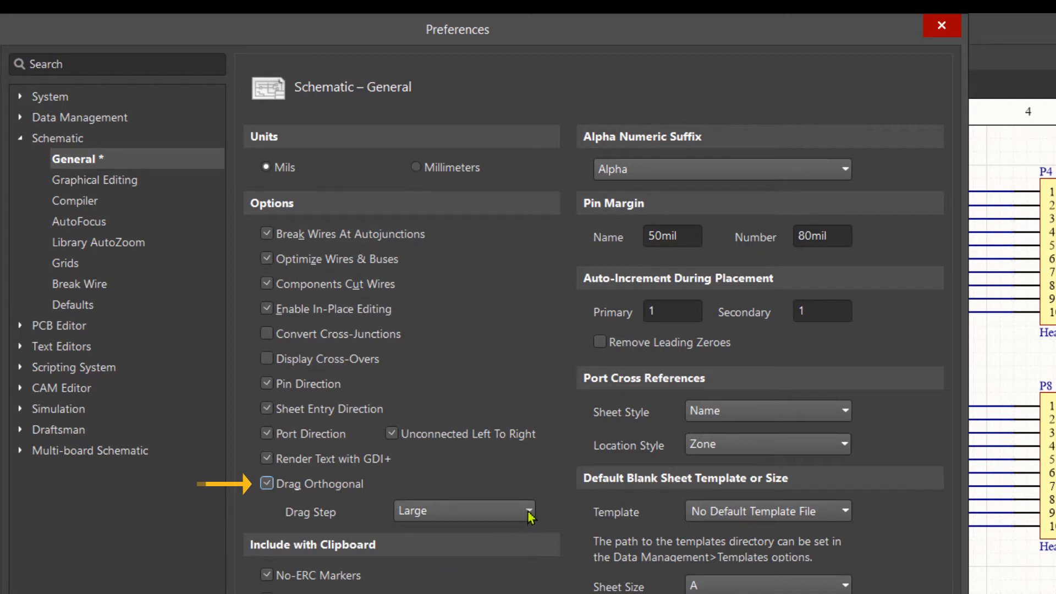
left_click(528, 511)
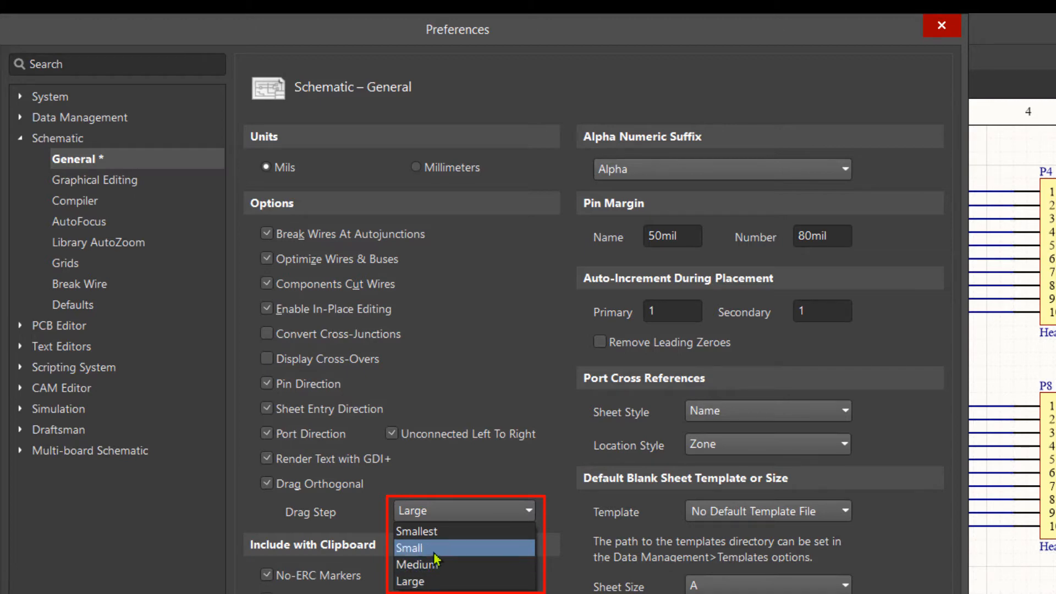
left_click(427, 583)
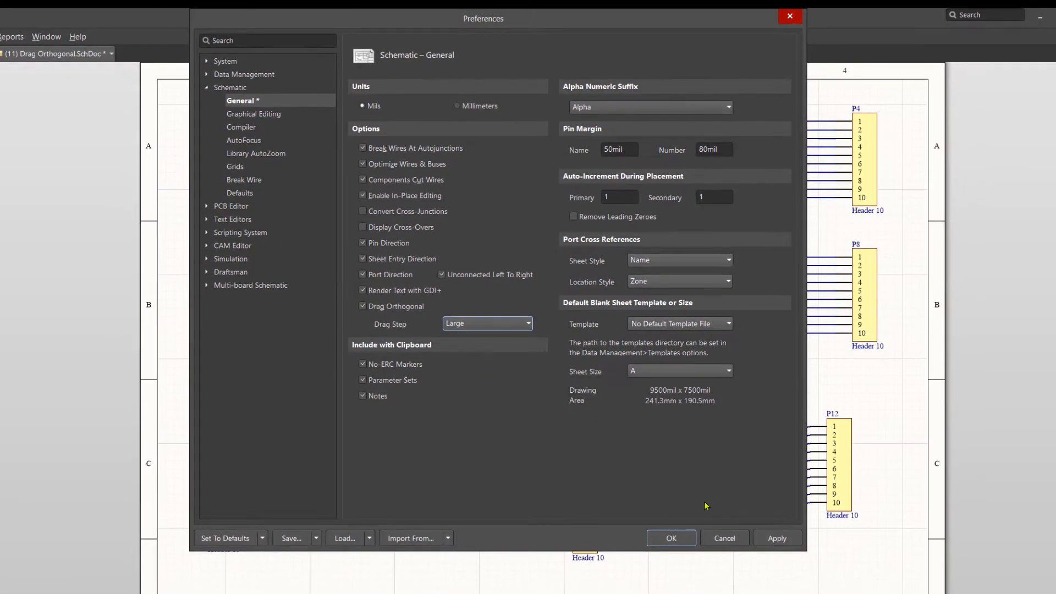
left_click(673, 539)
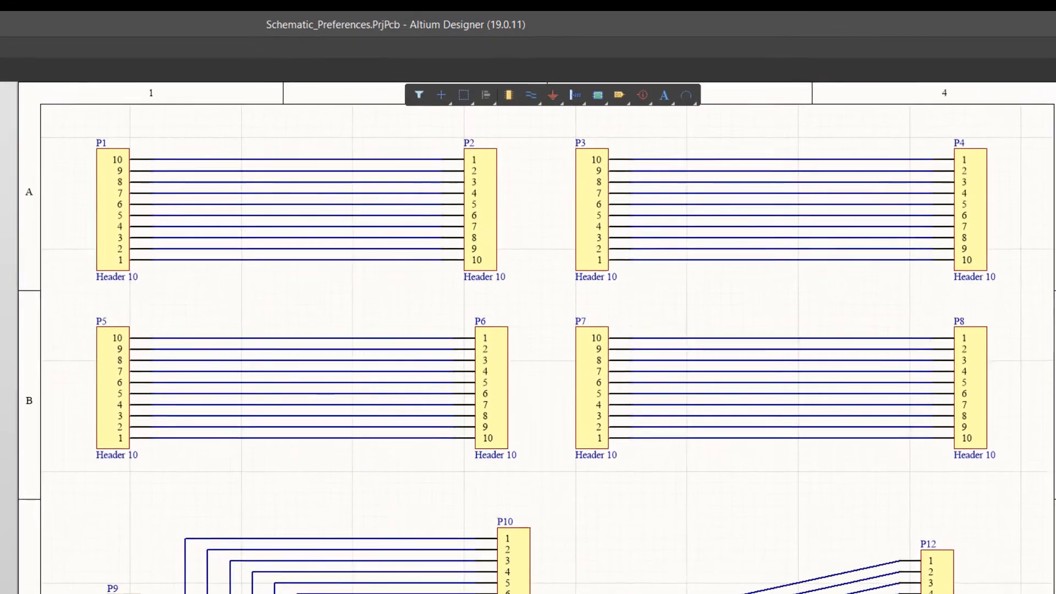
left_click_drag(472, 212, 479, 253)
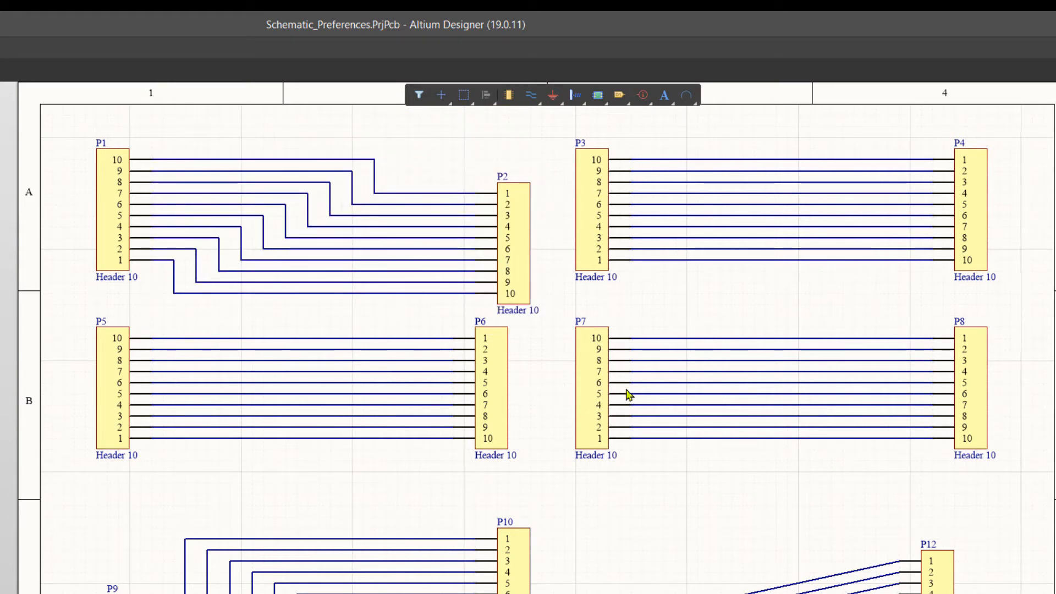
Step: Set the orthogonal drag step to Medium in the schematic preferences, and drag header P4 up and away from P3
right_click(693, 300)
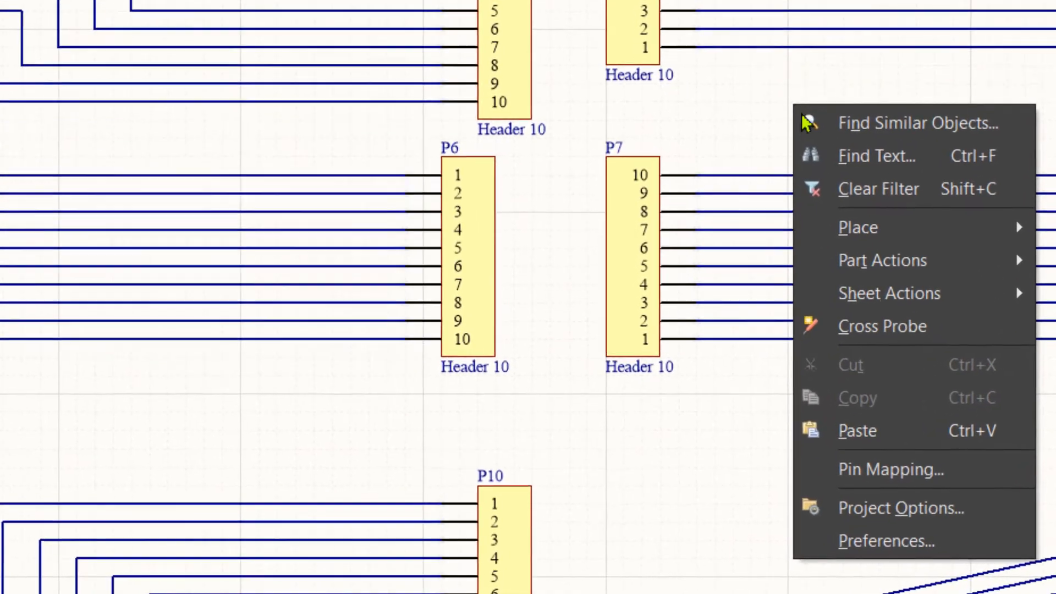
left_click(902, 543)
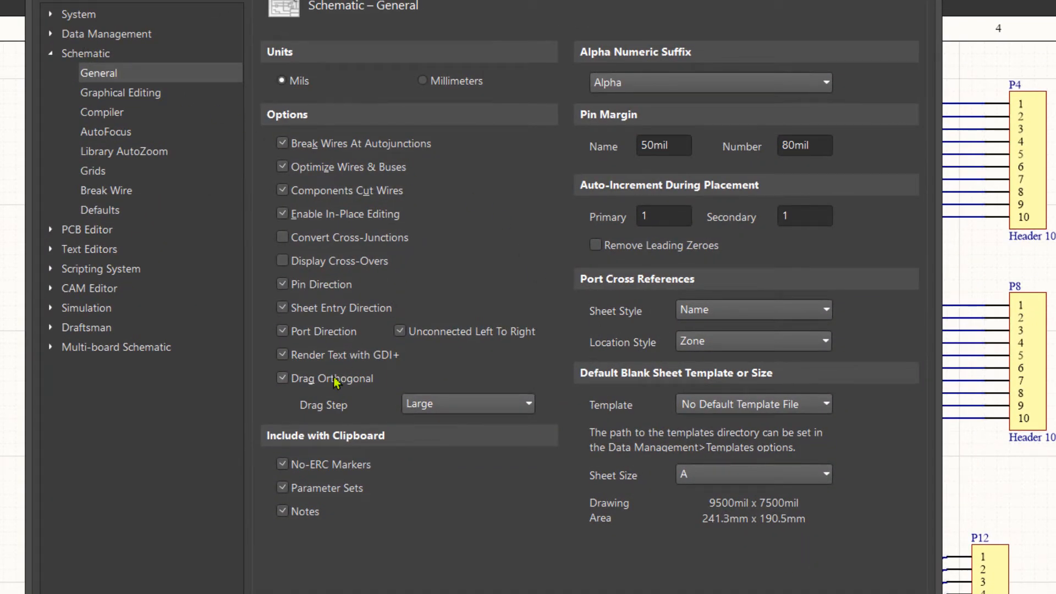
left_click(516, 407)
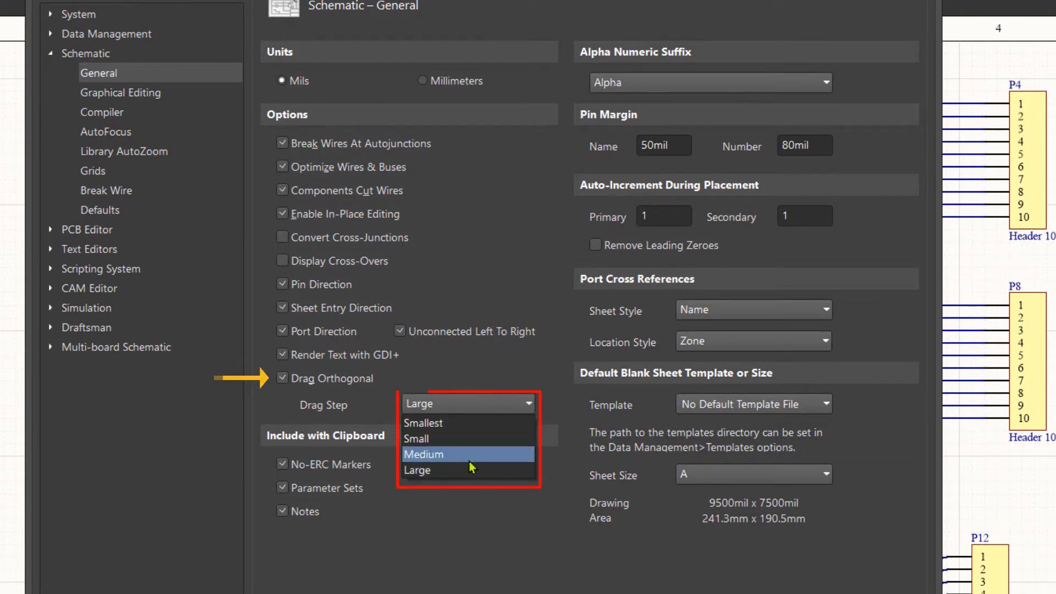
left_click(448, 455)
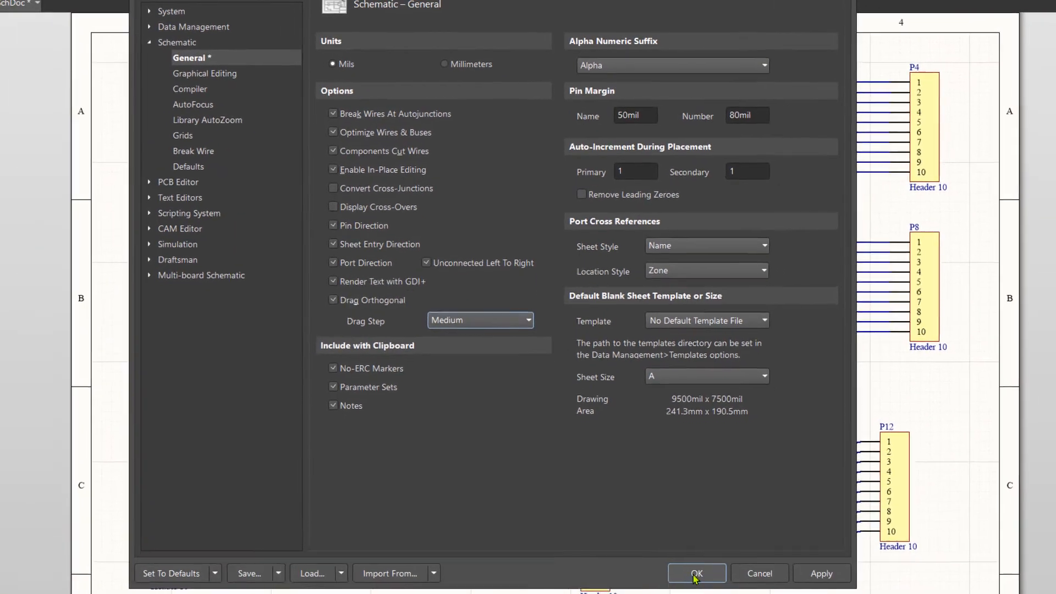
left_click(696, 573)
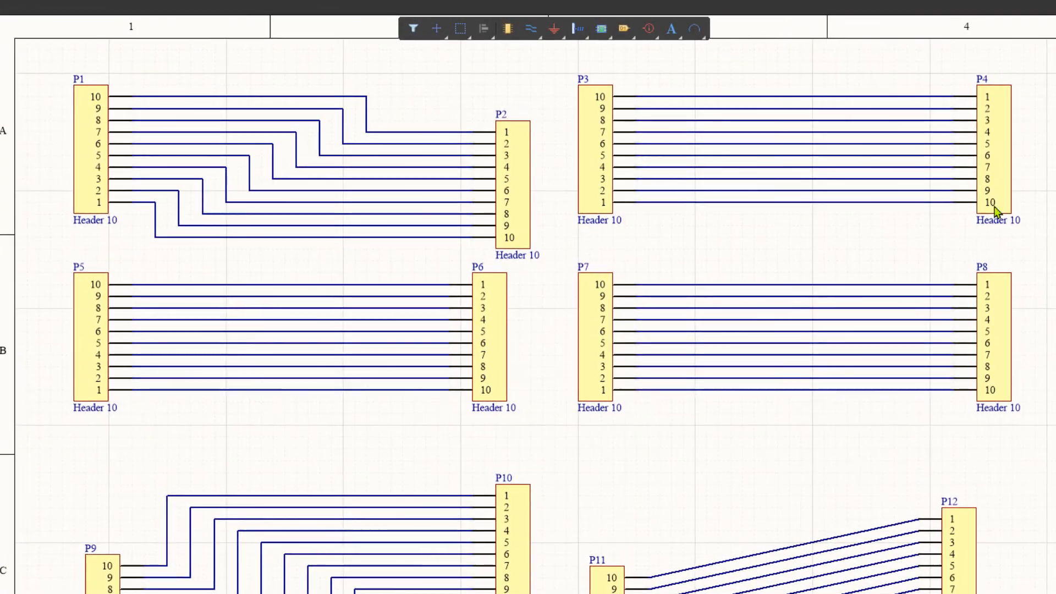
left_click_drag(999, 162, 995, 129)
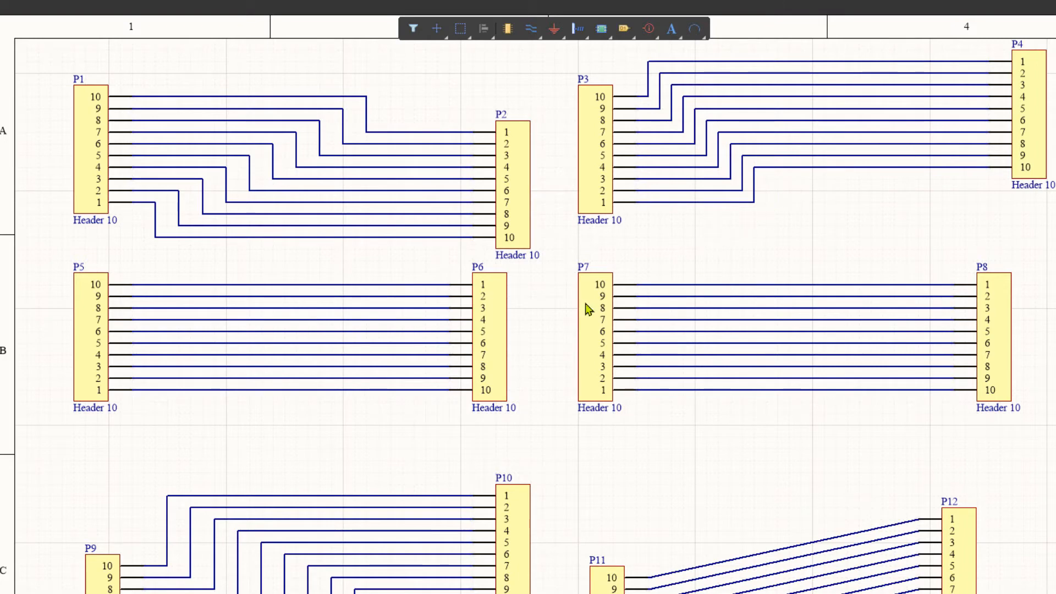
Step: Set the orthogonal drag step to Small in the general schematic preferences
right_click(539, 333)
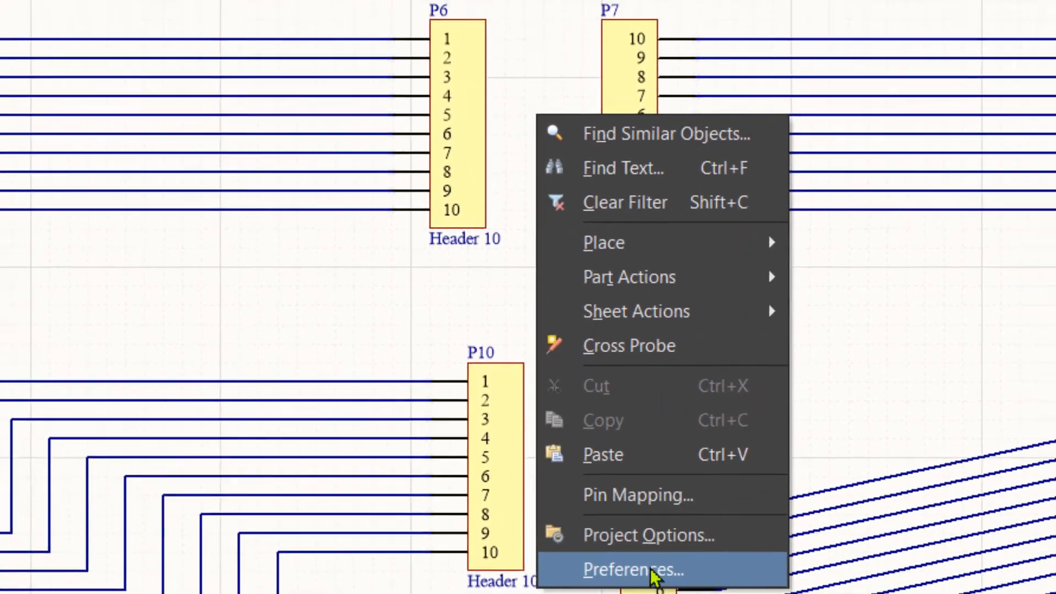
left_click(670, 539)
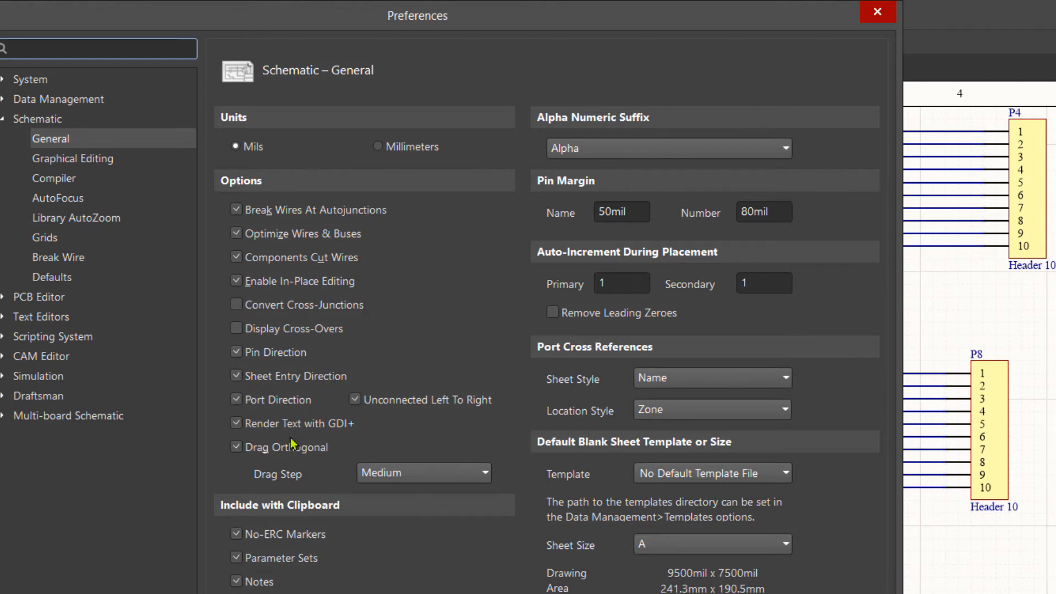
left_click(453, 476)
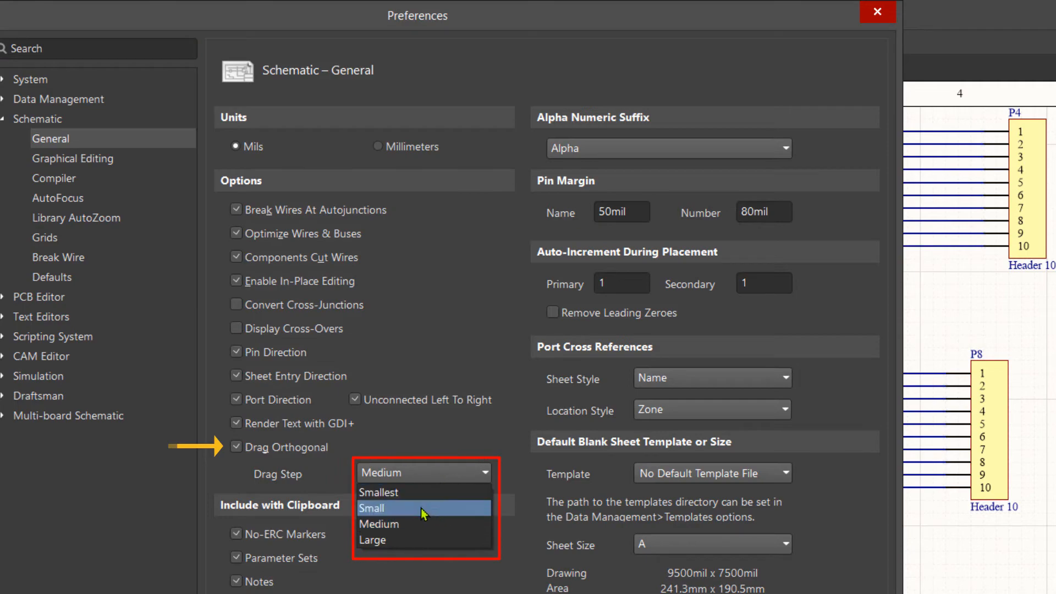
left_click(422, 509)
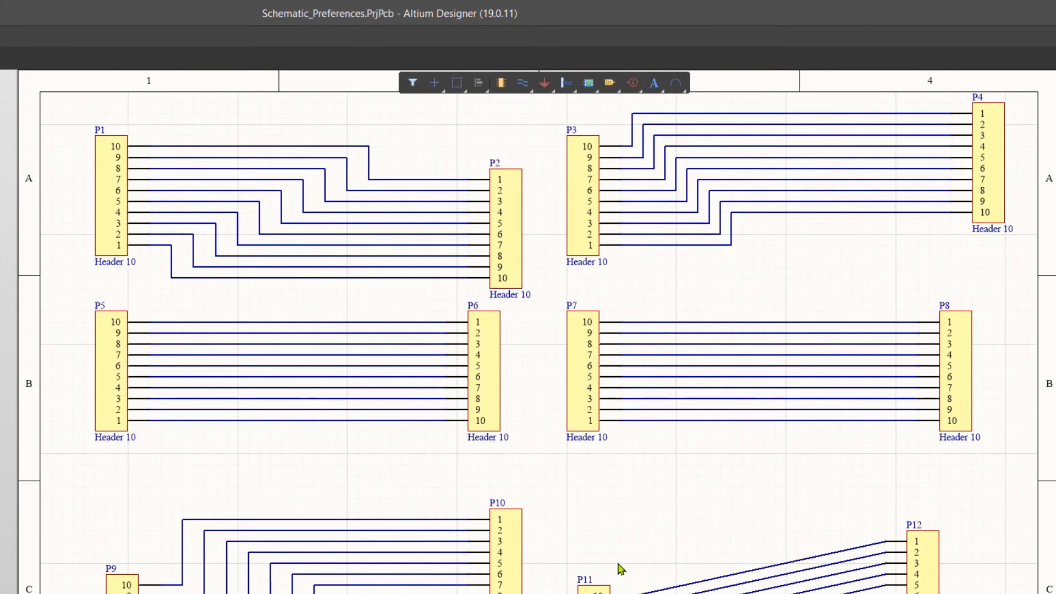
Step: Drag header P6 with its wires to several positions opposite P5, leaving it closer to P5 and slightly lower
left_click_drag(491, 372, 469, 383)
left_click_drag(393, 378, 418, 414)
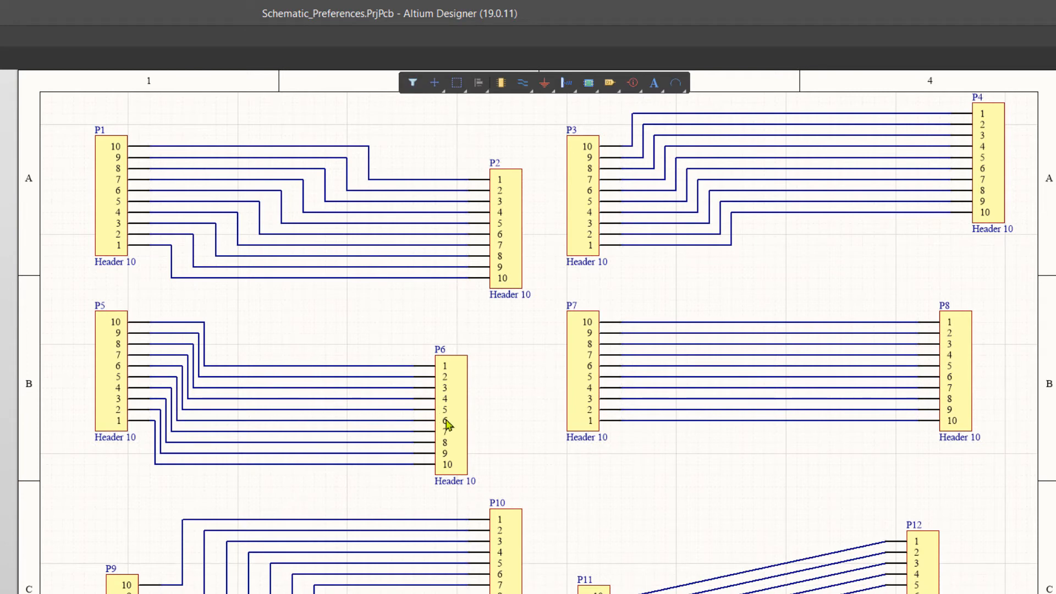
left_click_drag(447, 424, 413, 382)
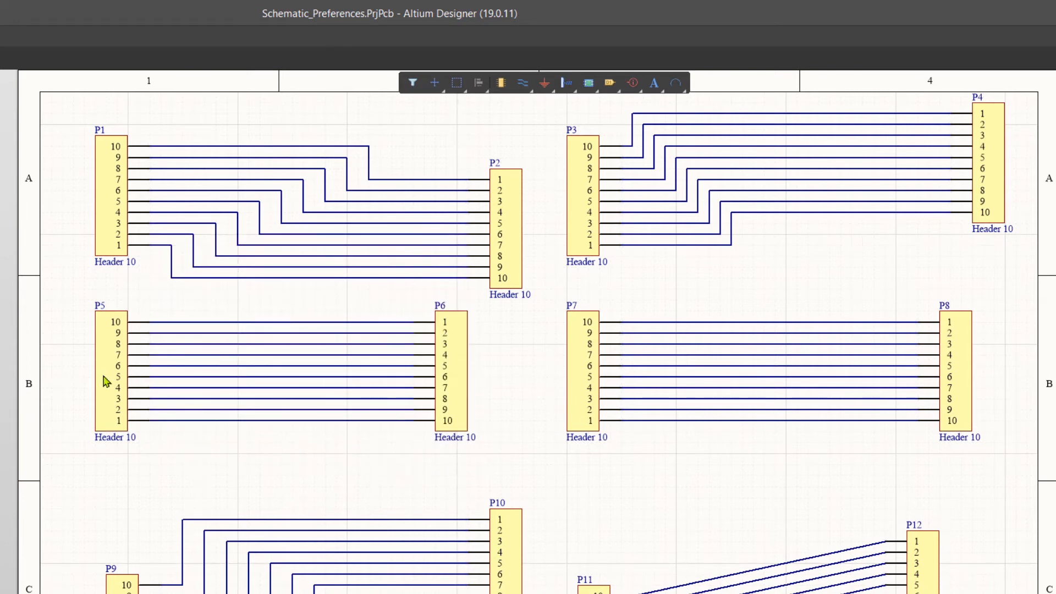
left_click_drag(107, 381, 154, 383)
left_click_drag(448, 370, 425, 409)
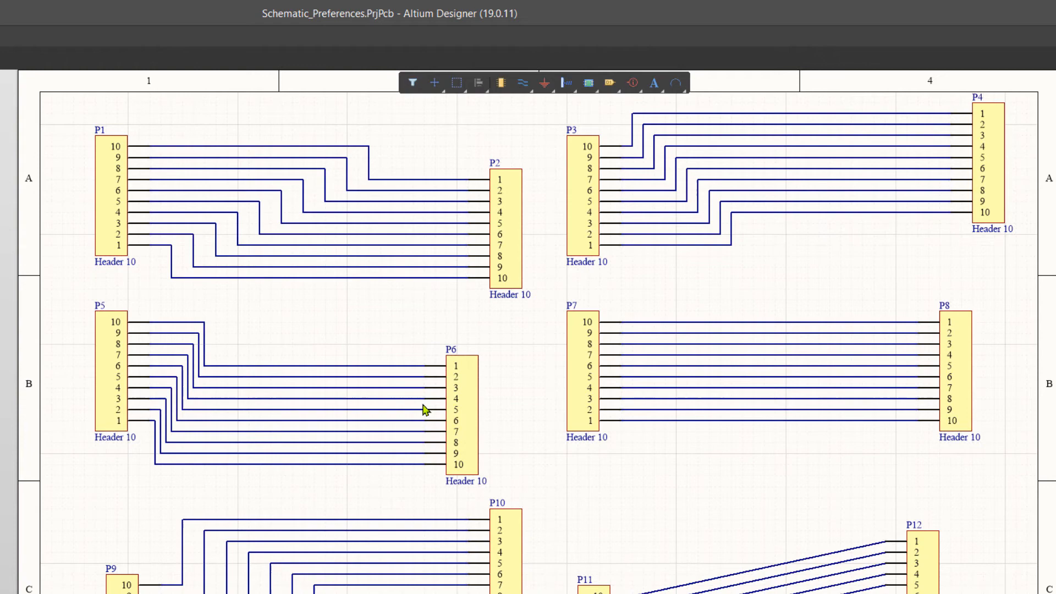
Step: Set the orthogonal drag step to Smallest in the general schematic preferences
right_click(527, 420)
left_click(571, 593)
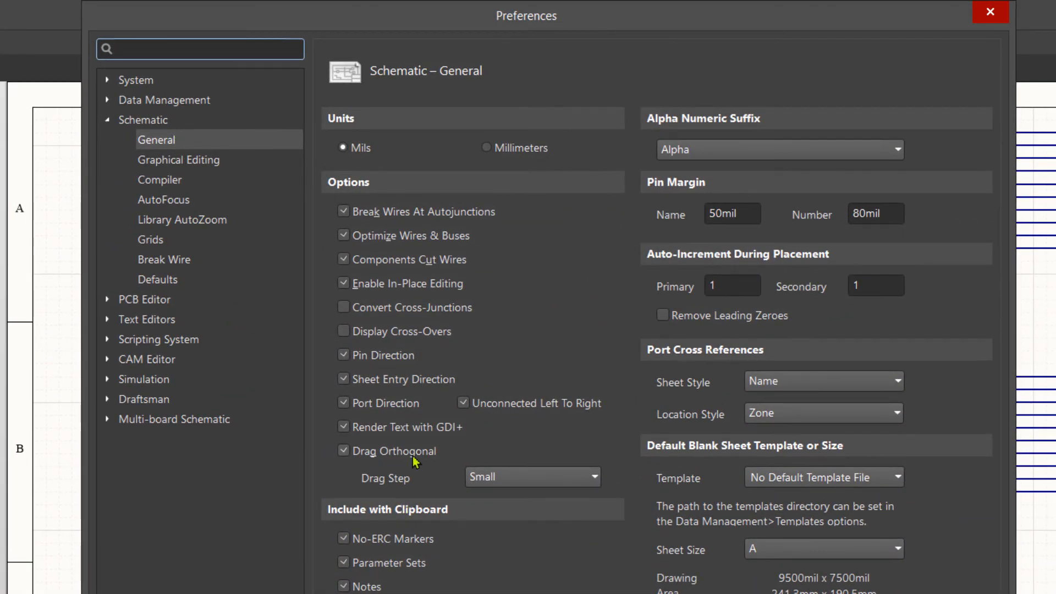
left_click(539, 479)
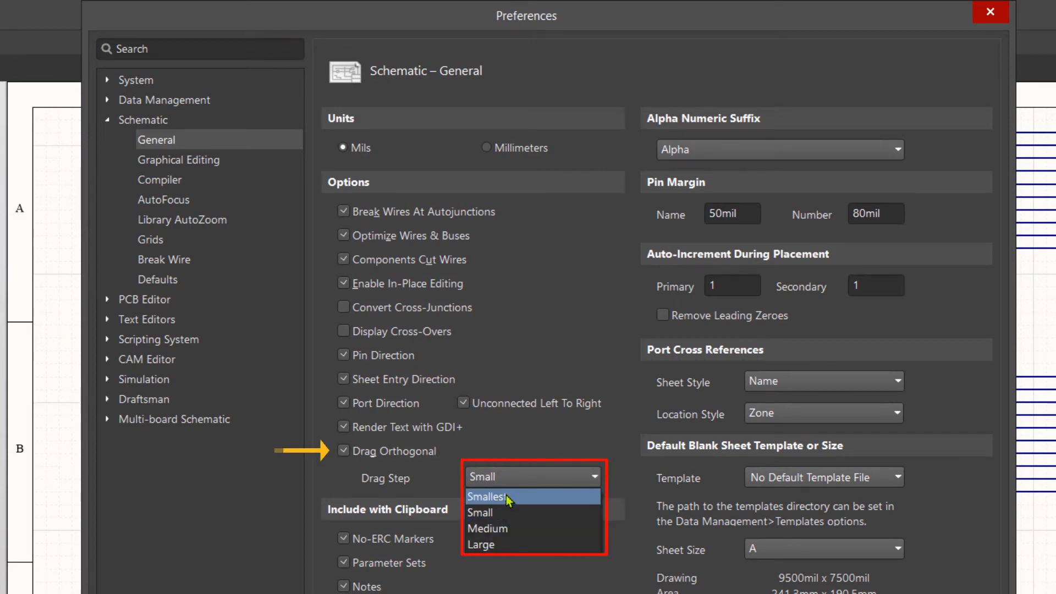
left_click(507, 497)
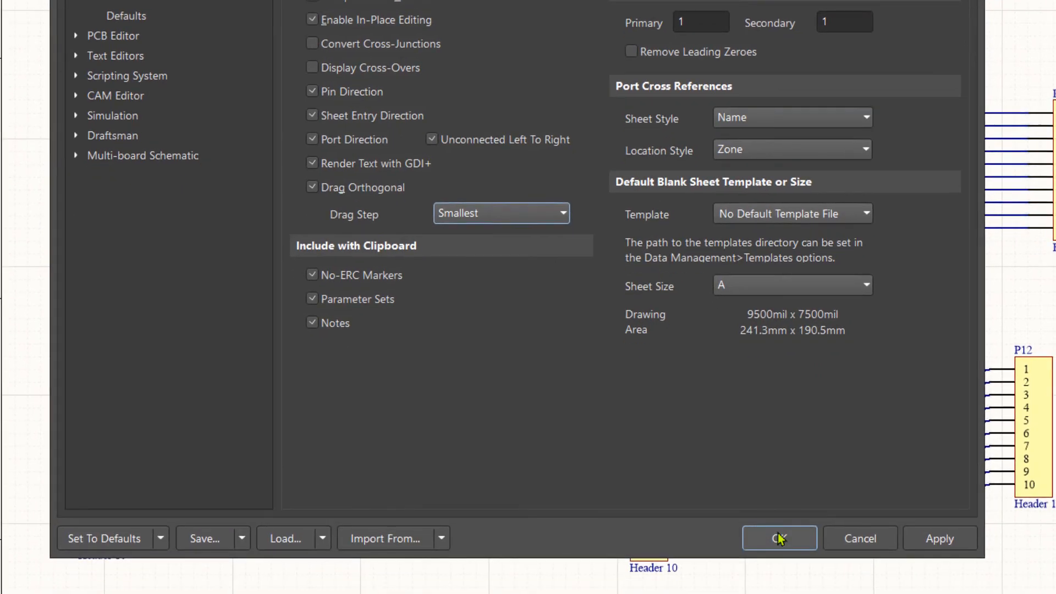
left_click(777, 538)
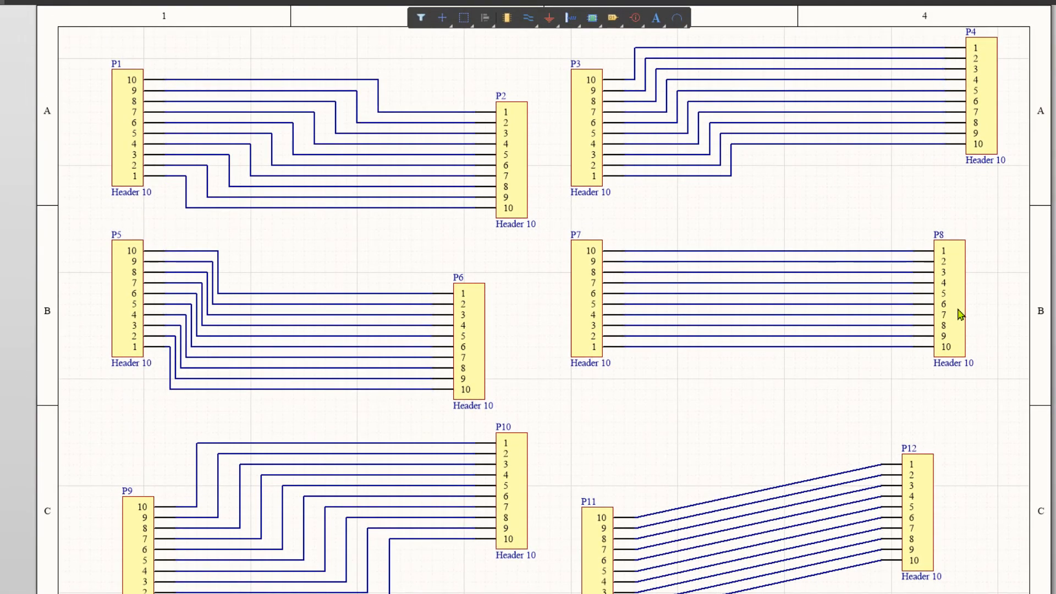
Step: Drag header P8 outward to the sheet border, and drag header P7 down so its wires bend near P8
mouse_move(957, 308)
left_mouse_down()
mouse_move(863, 354)
mouse_move(965, 333)
mouse_move(964, 279)
mouse_move(962, 305)
left_mouse_up()
left_click_drag(956, 345, 974, 304)
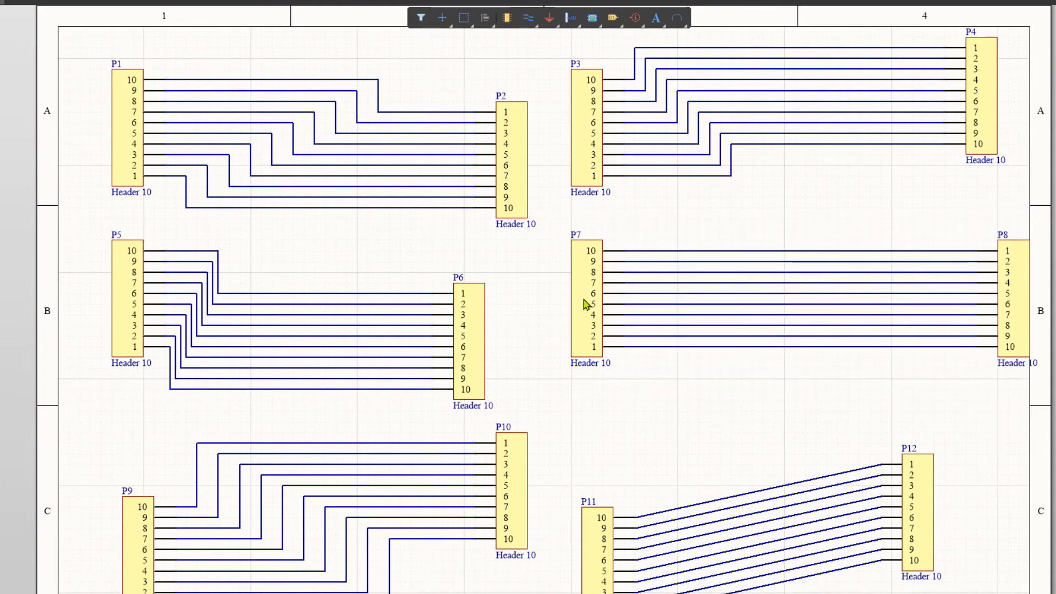
left_click_drag(587, 299, 639, 353)
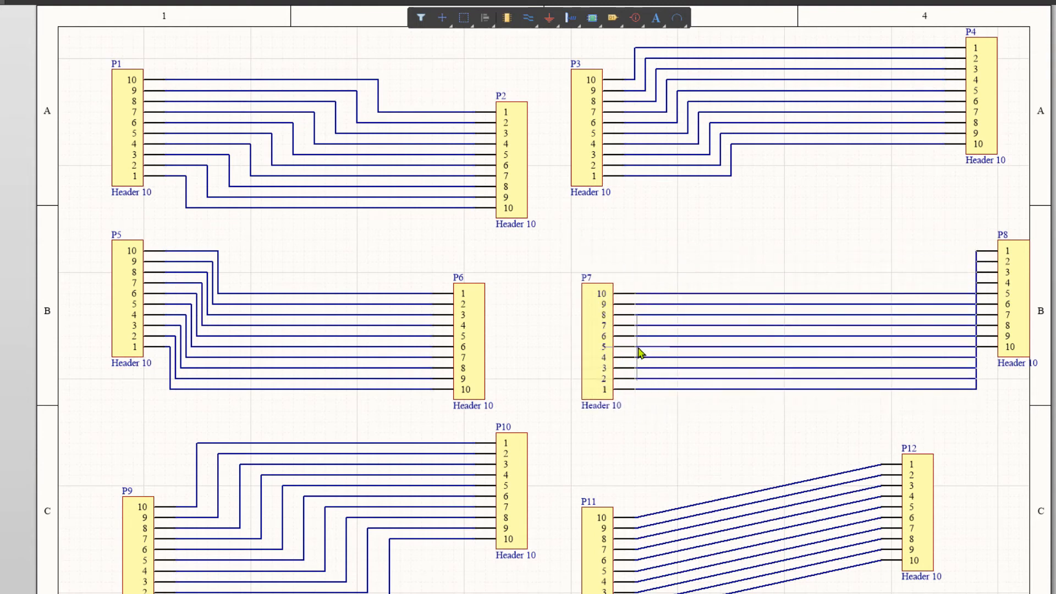